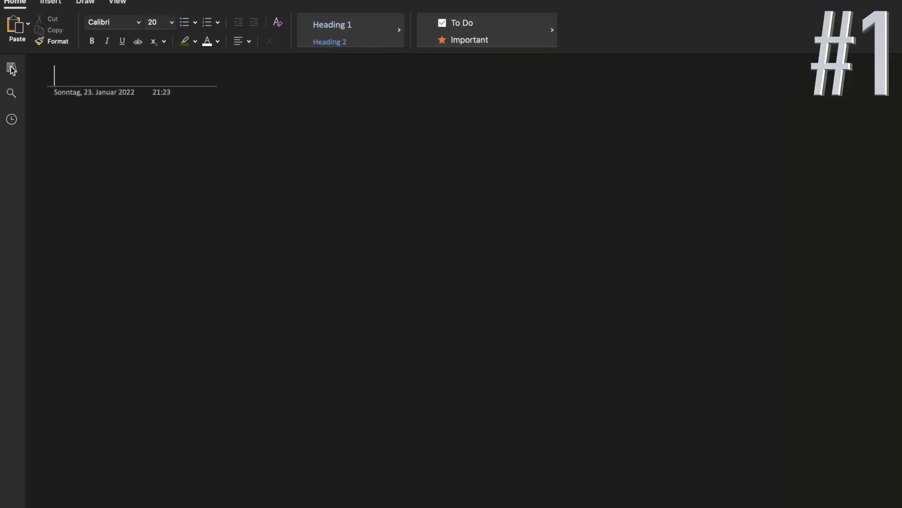
Step: Toggle the navigation pane off and on to list the YT notebook's Demo section and Untitled Page
click(12, 69)
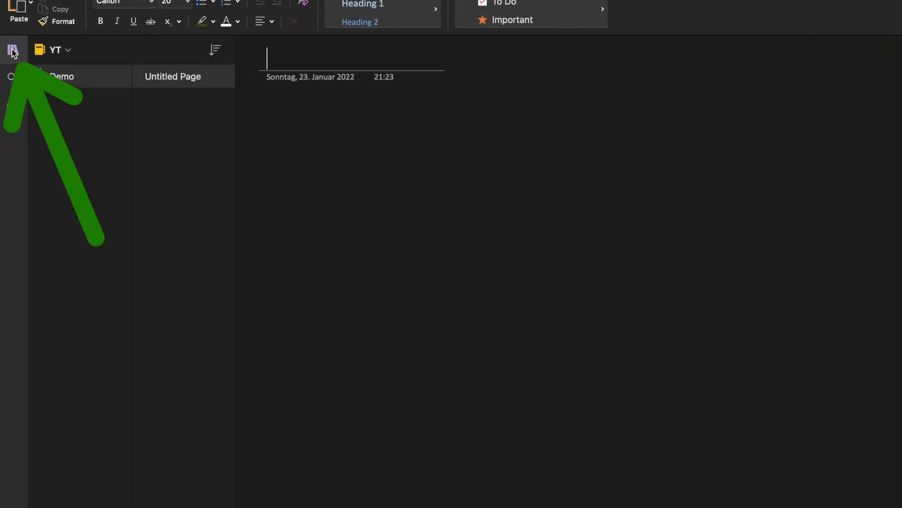
click(12, 51)
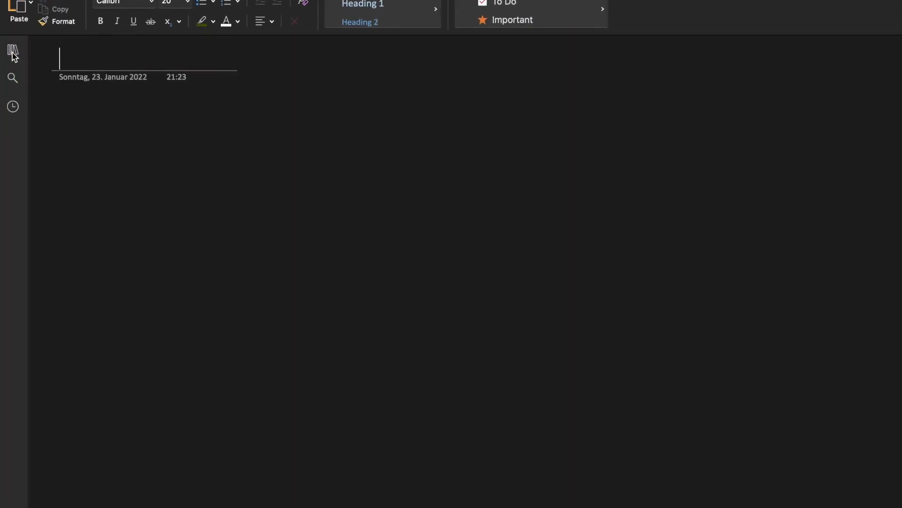
click(14, 60)
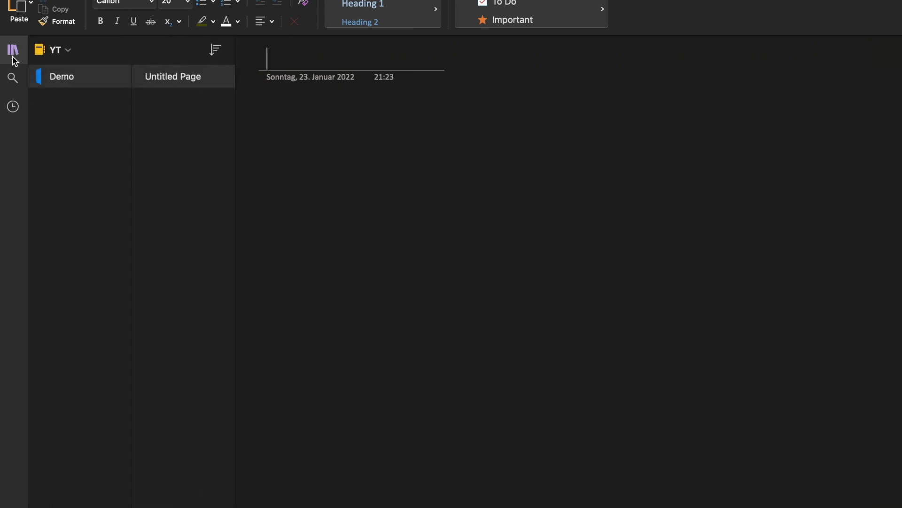
Step: Search all notebooks for 'demo' and list matching pages, then show Recent Notes
text(d)
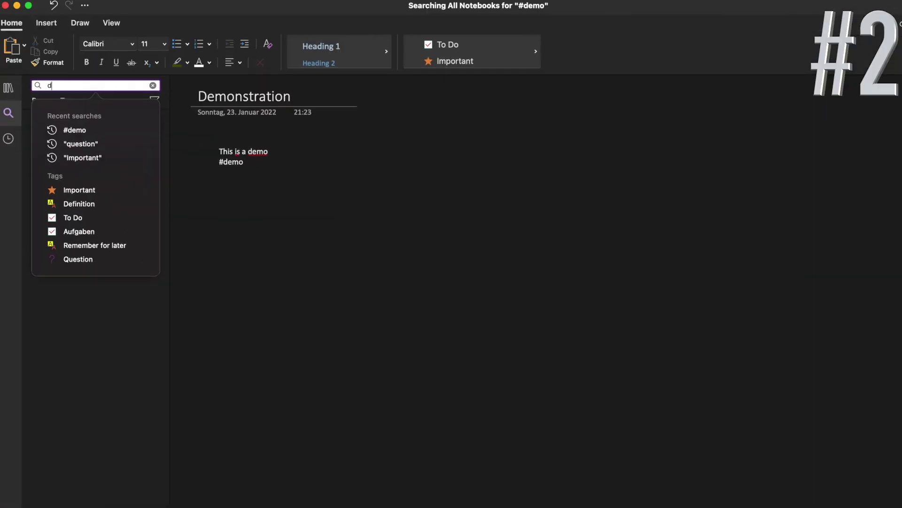
text(emo)
key(Return)
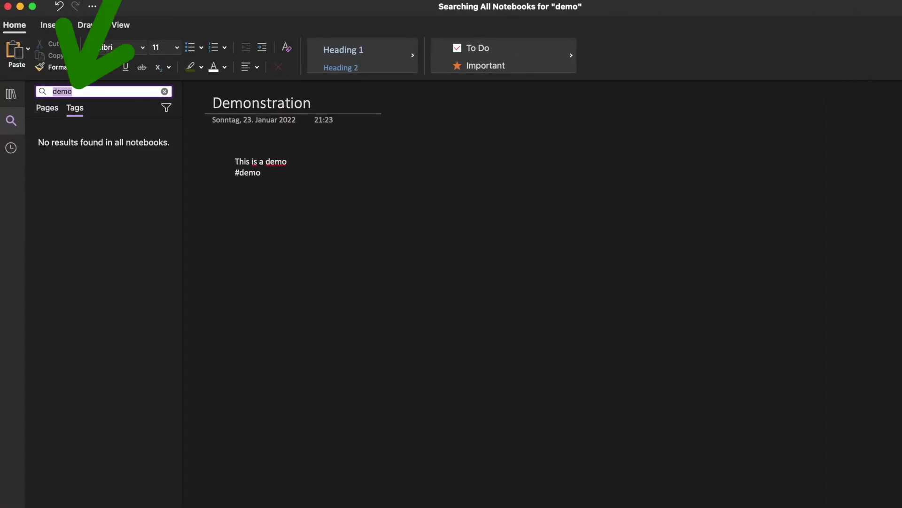
click(48, 109)
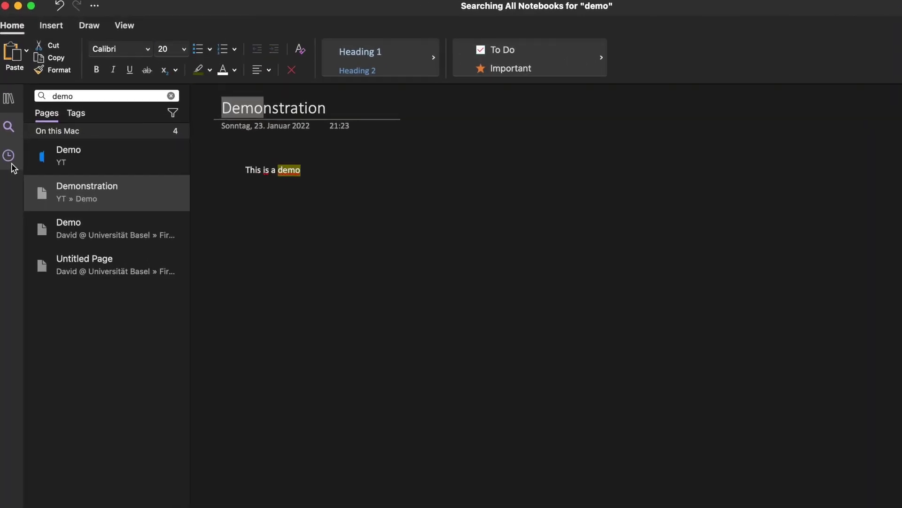
click(11, 150)
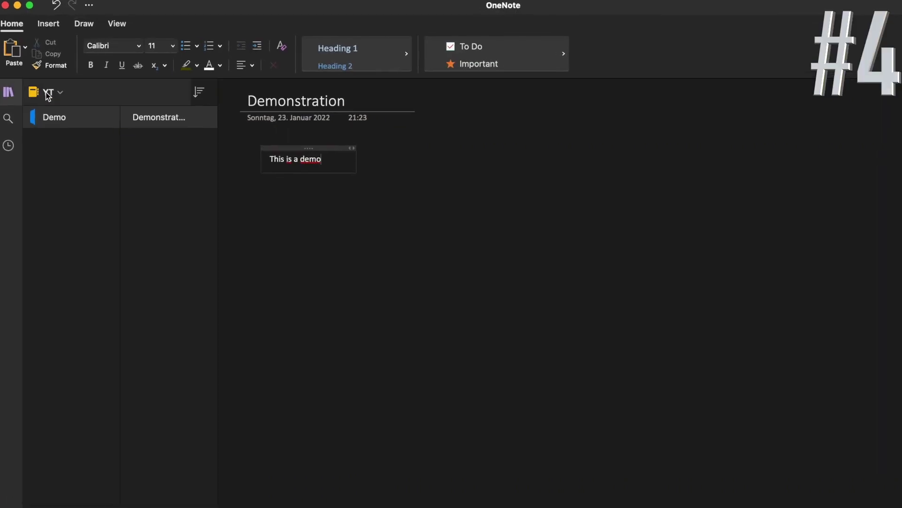
Step: Switch to the other notebook, then start a new notebook coloured Blue
click(60, 99)
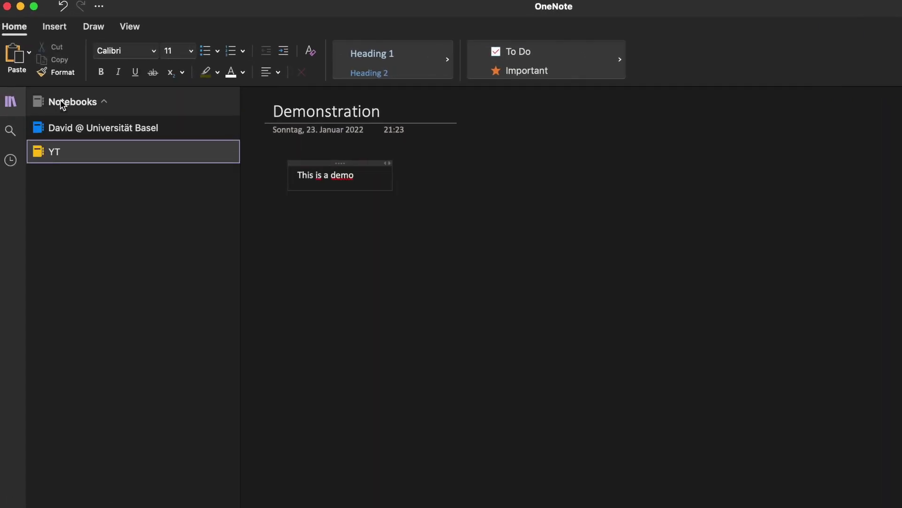
click(86, 131)
click(87, 103)
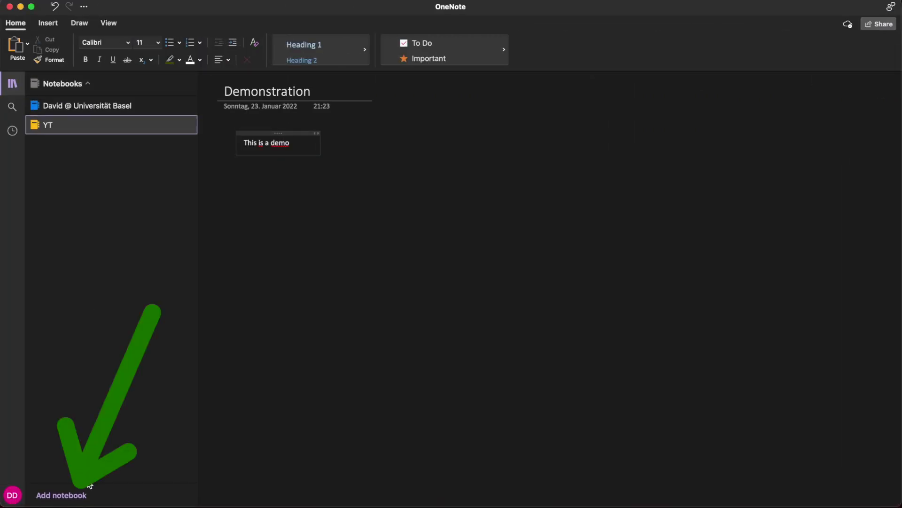
click(69, 499)
click(121, 103)
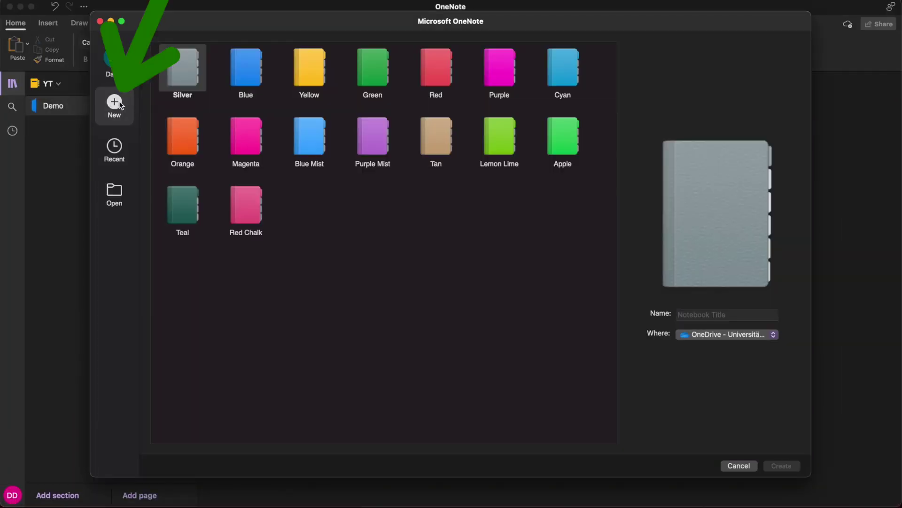
click(267, 79)
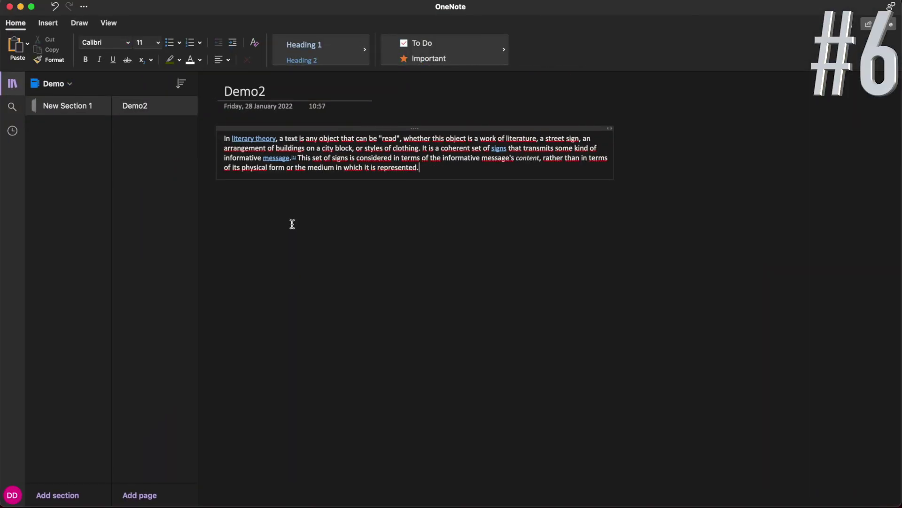
Step: Add a section named New Section 2 and give it new untitled pages
click(64, 496)
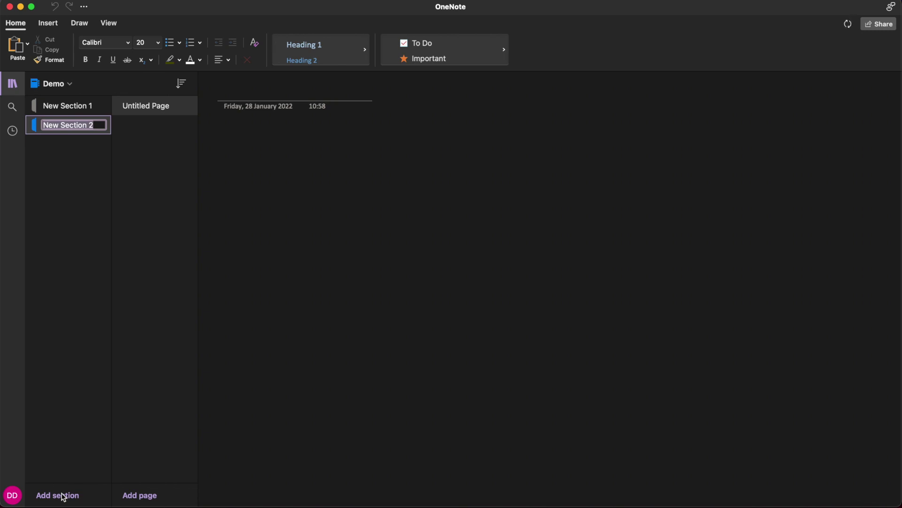
key(Return)
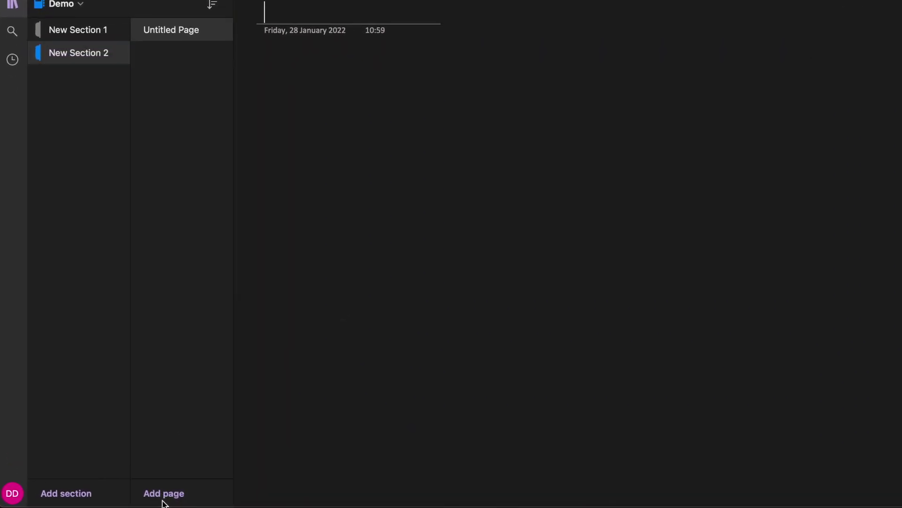
click(163, 501)
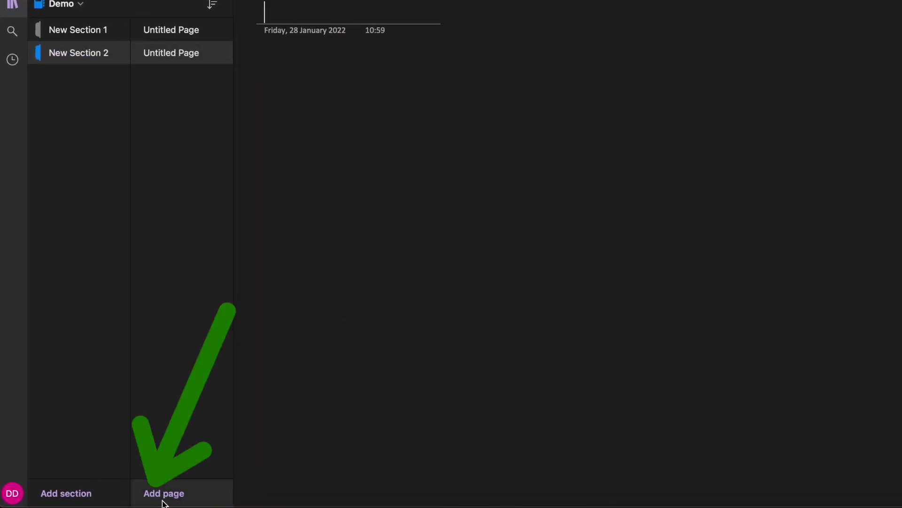
click(162, 501)
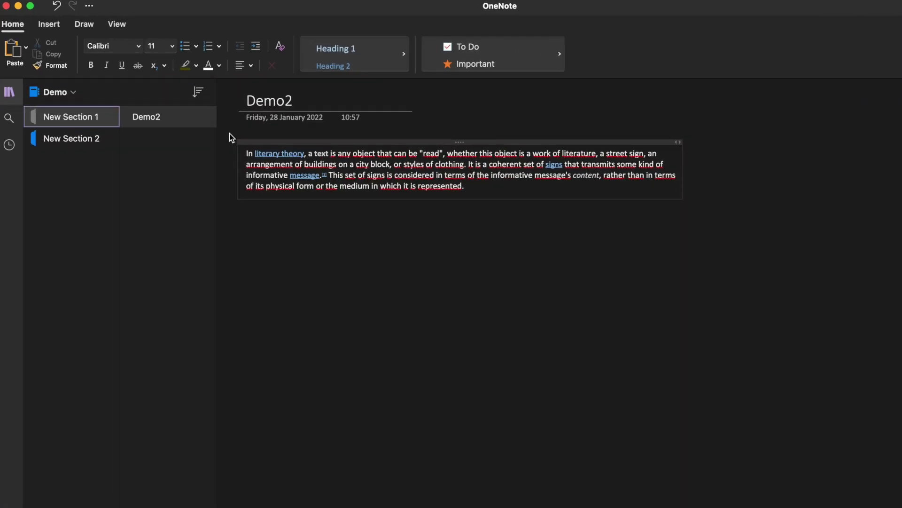
click(120, 24)
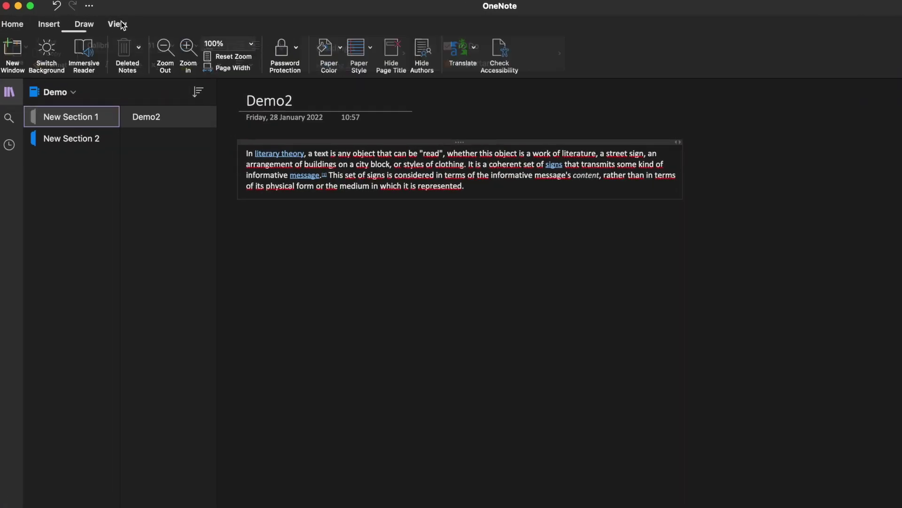
click(85, 56)
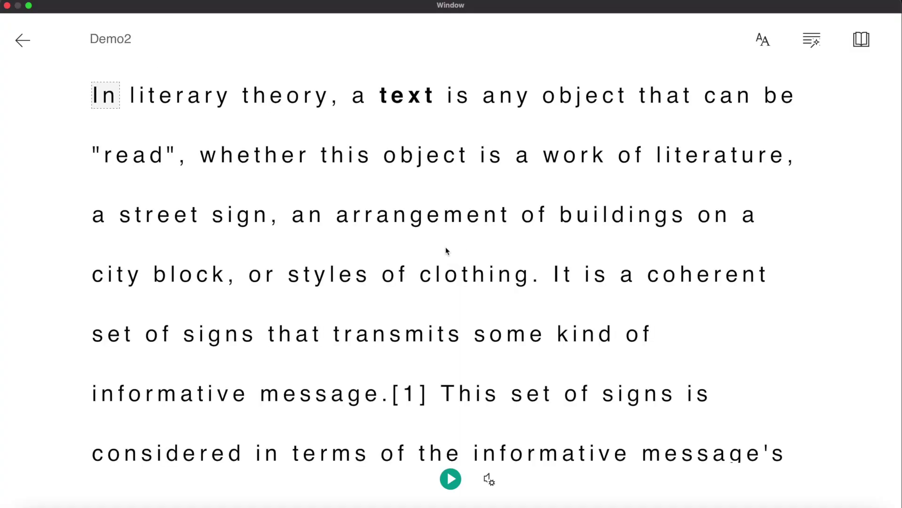
click(451, 479)
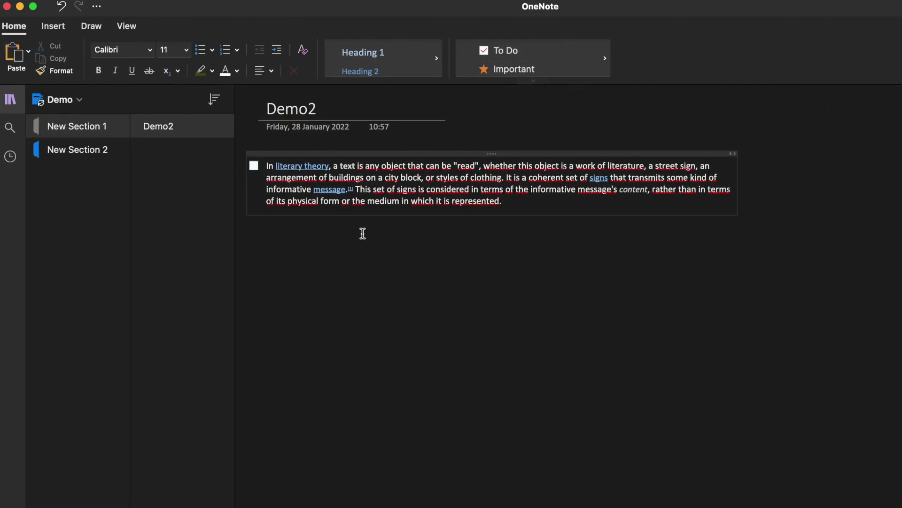
Step: Add a to-do line below the paragraph reading 'Buy pan'
key(Return)
click(501, 49)
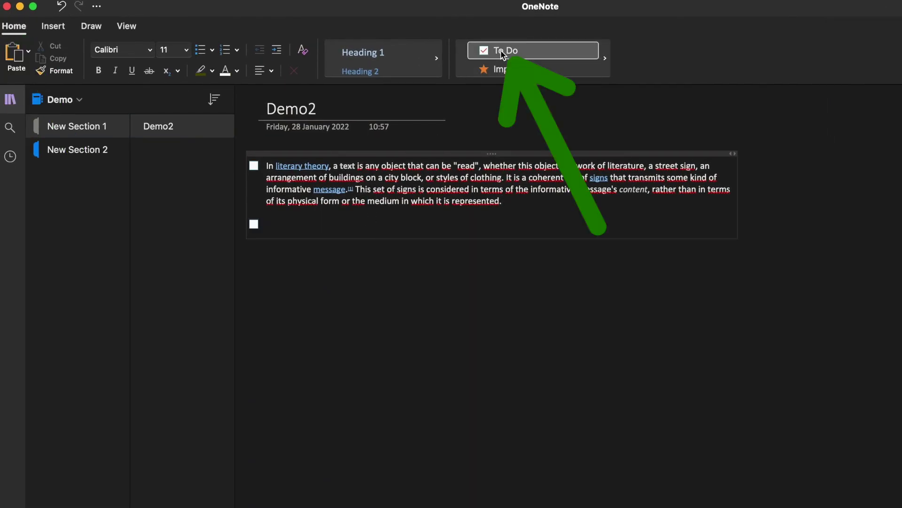
text(Buy pananas)
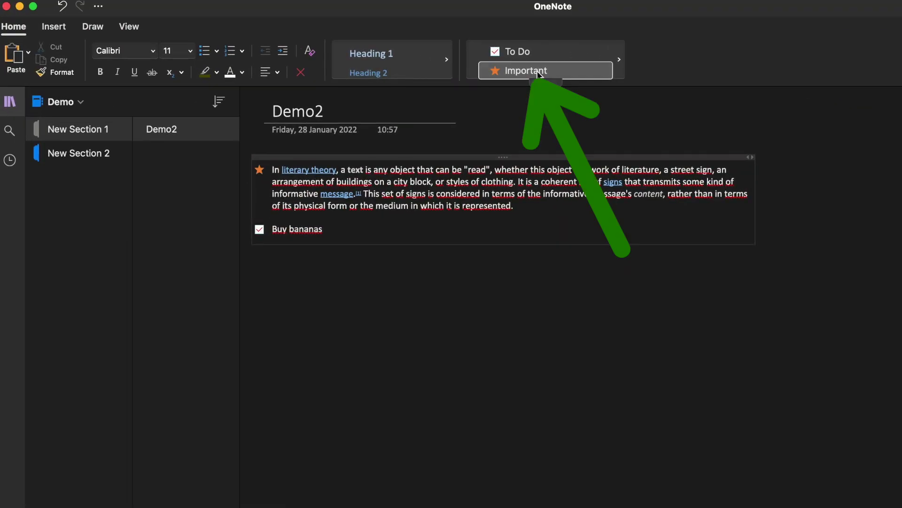
Step: Search all notebooks for 'important' tags and jump to the tagged Demo2 paragraph
click(9, 130)
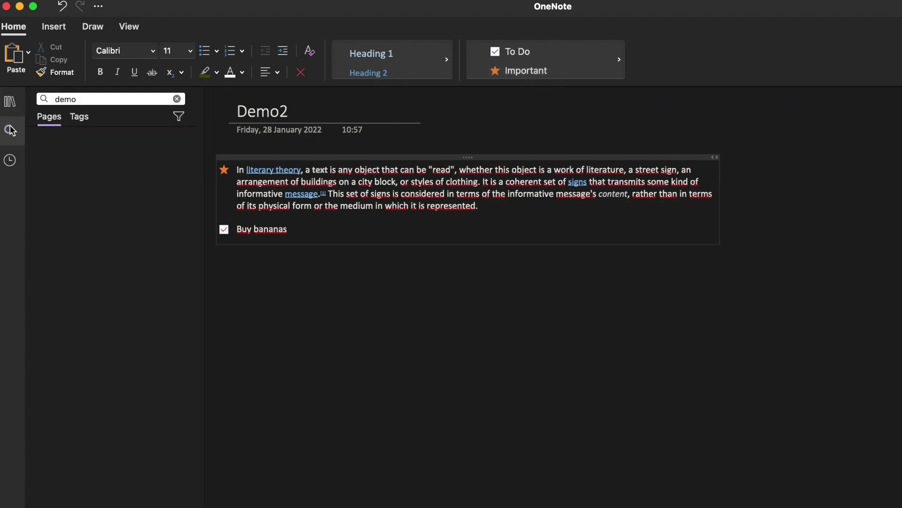
text("important)
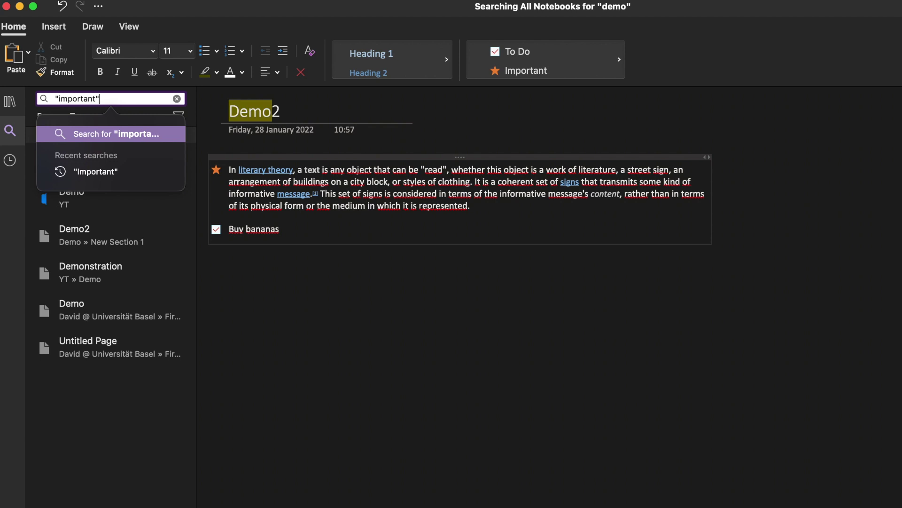
key(Return)
click(79, 117)
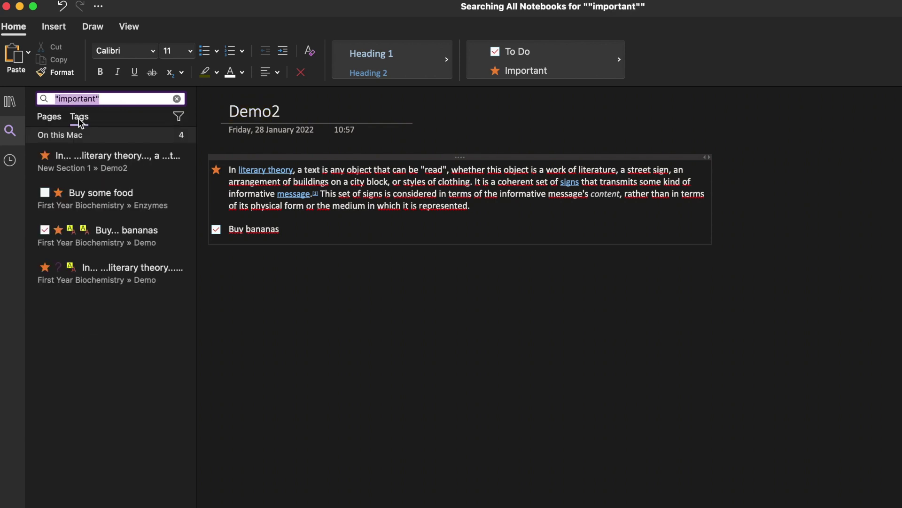
click(90, 165)
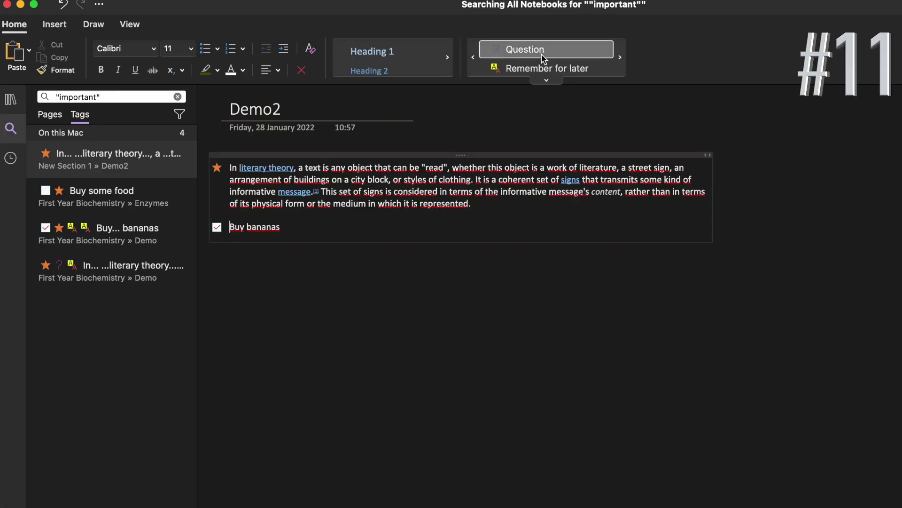
Step: Replace the search term with 'question' and review the tagged results
double_click(93, 98)
text(ques)
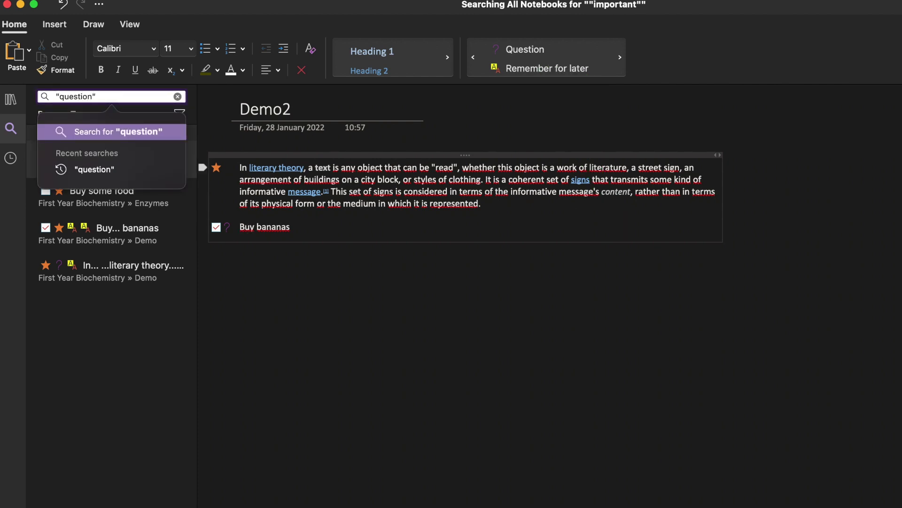
text(tion)
key(Return)
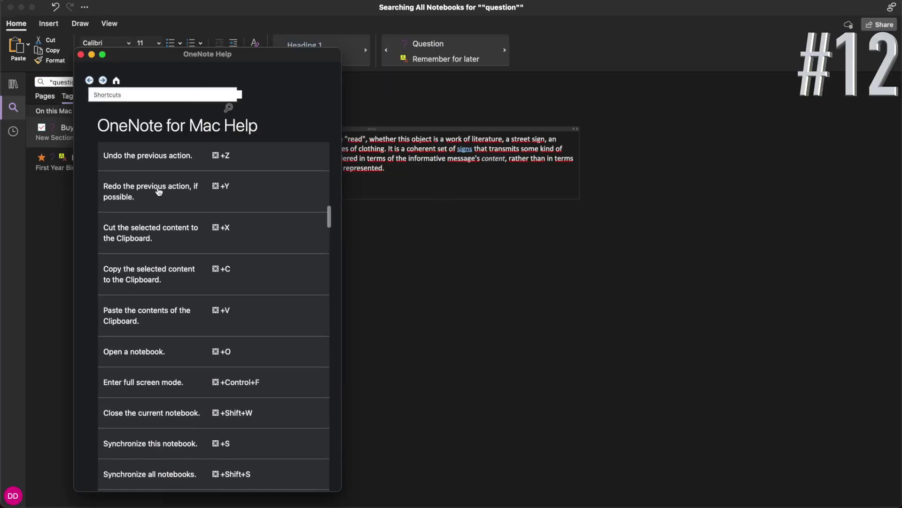
scroll(192, 232, down, 5)
scroll(159, 191, down, 3)
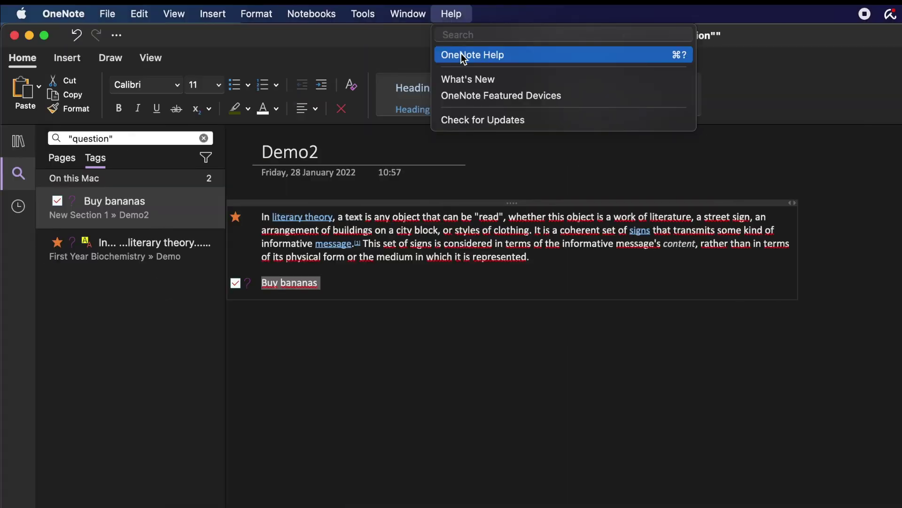
Step: Open the OneNote Help article on keyboard shortcuts and scroll through it
click(461, 56)
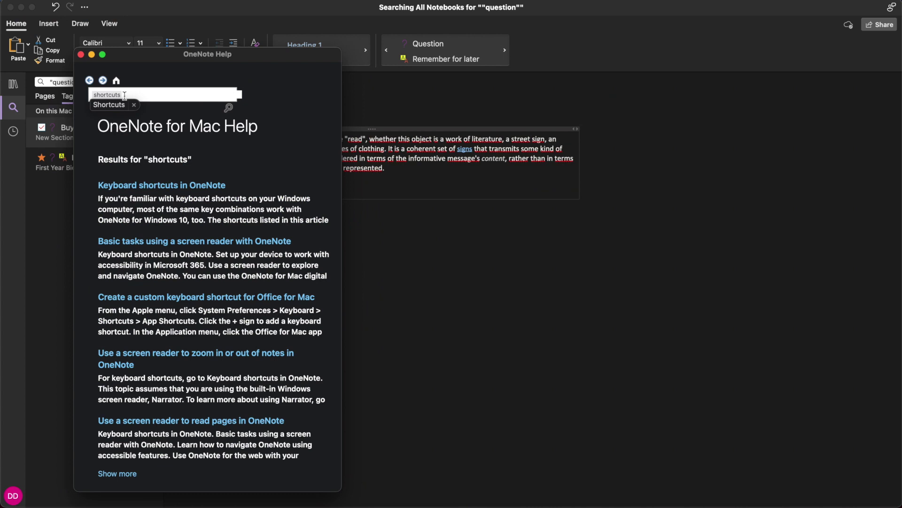
click(160, 186)
scroll(159, 191, down, 10)
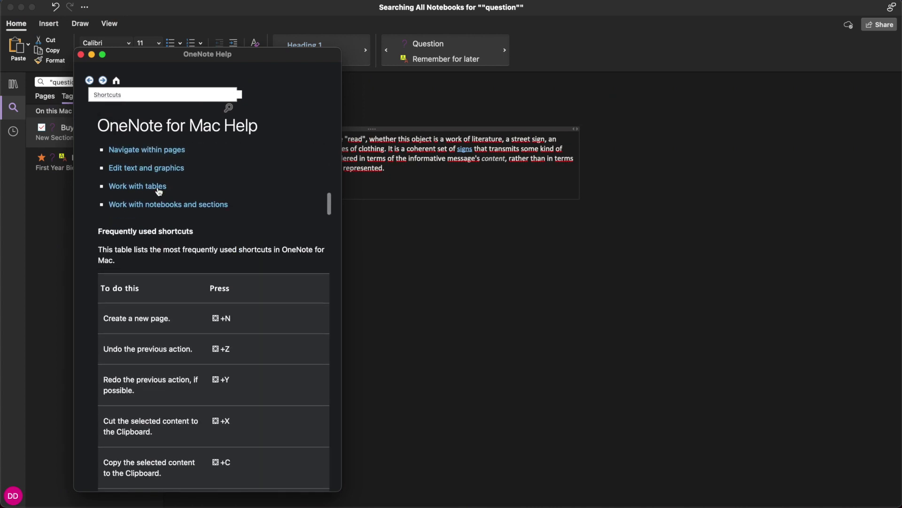
scroll(158, 190, down, 5)
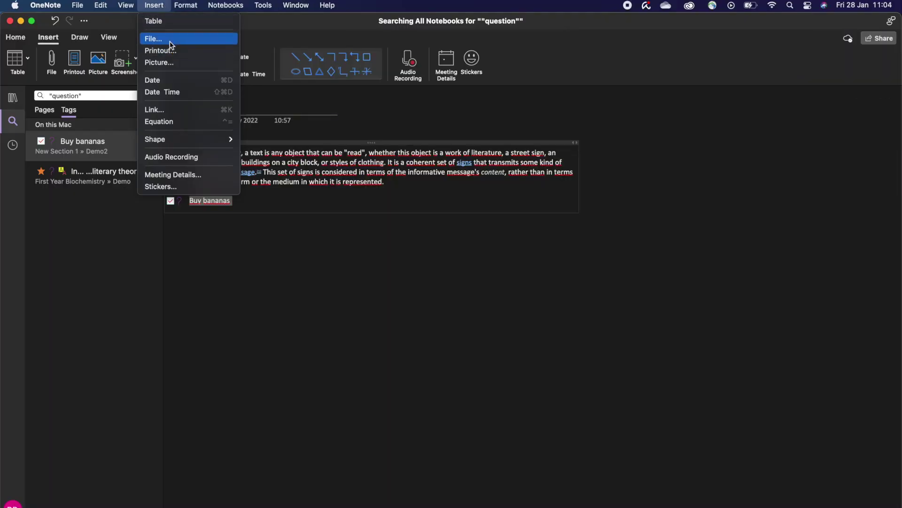
Step: Insert sample pdf.pdf into the page as printout pages
click(170, 40)
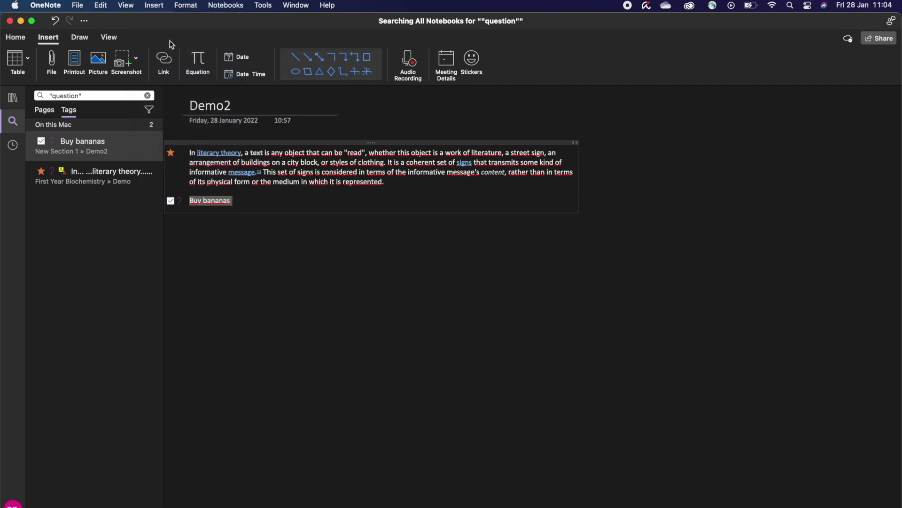
click(358, 151)
click(634, 306)
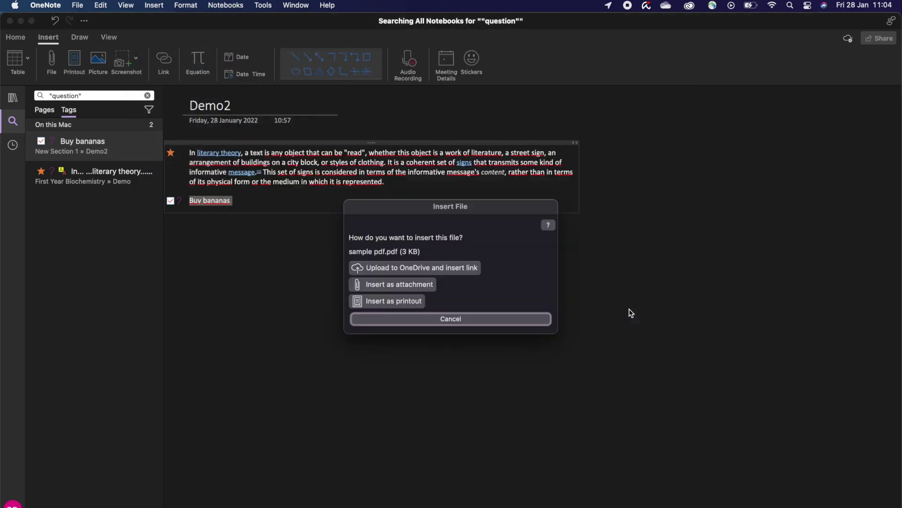
click(408, 302)
scroll(552, 323, up, 4)
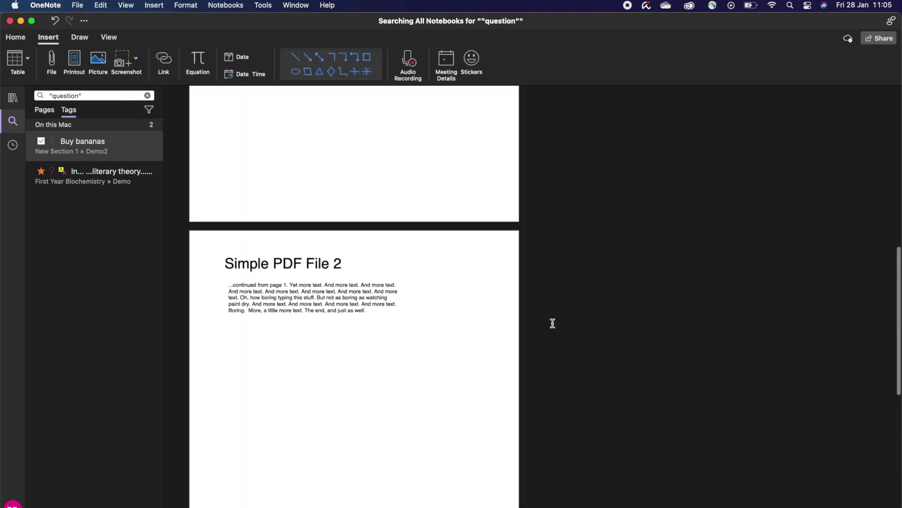
Step: Choose random text.jpeg as a picture to insert
click(154, 6)
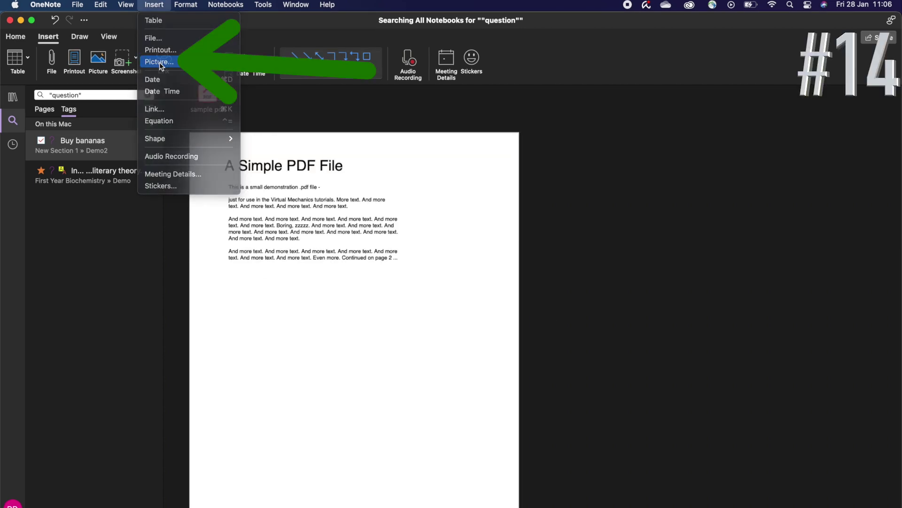
click(164, 60)
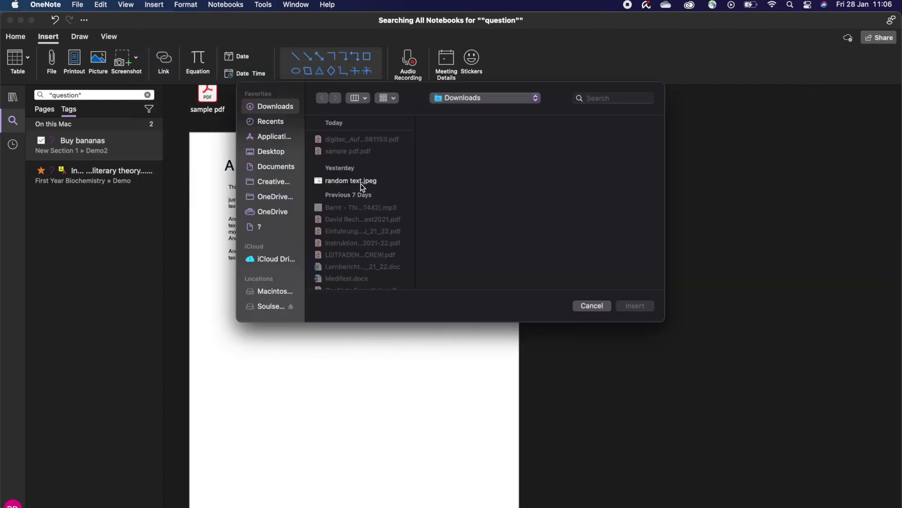
click(366, 181)
Step: Insert random text.jpeg and add a four-column table below it, grown to six rows
click(635, 306)
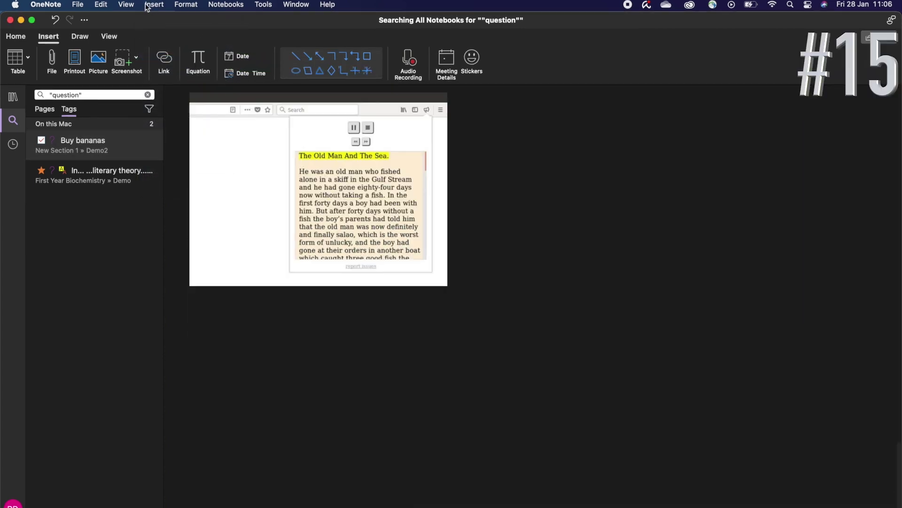
click(155, 5)
click(163, 21)
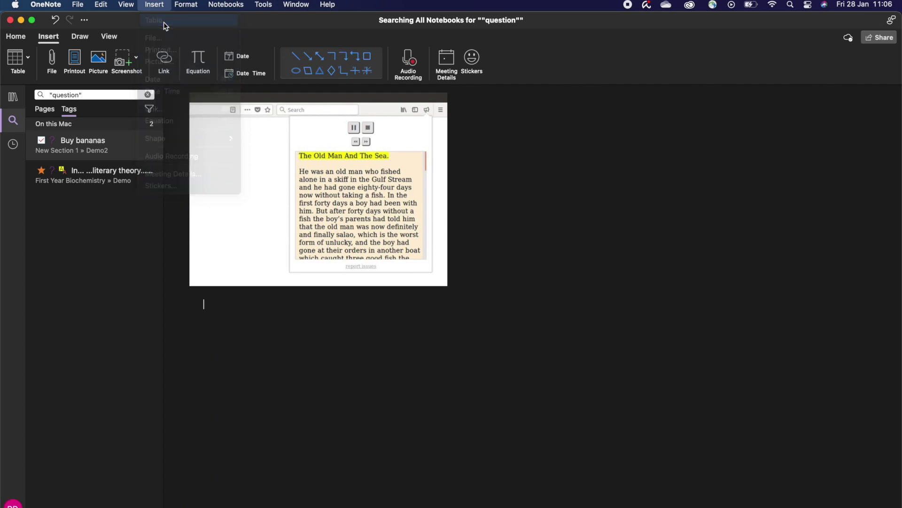
scroll(224, 324, up, 5)
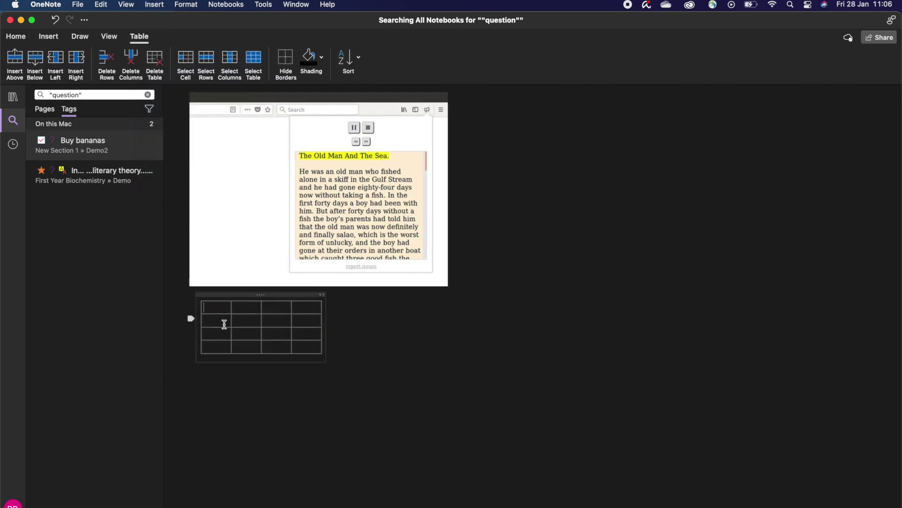
scroll(224, 324, down, 3)
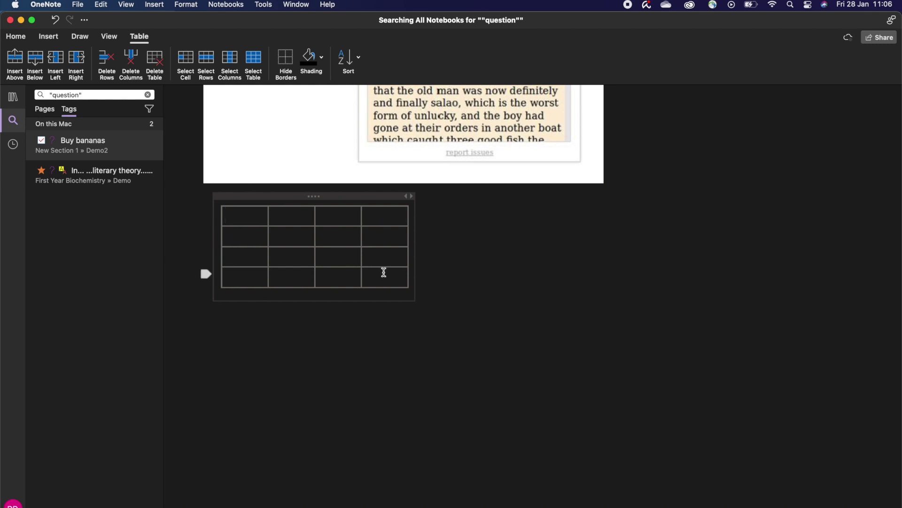
key(Tab)
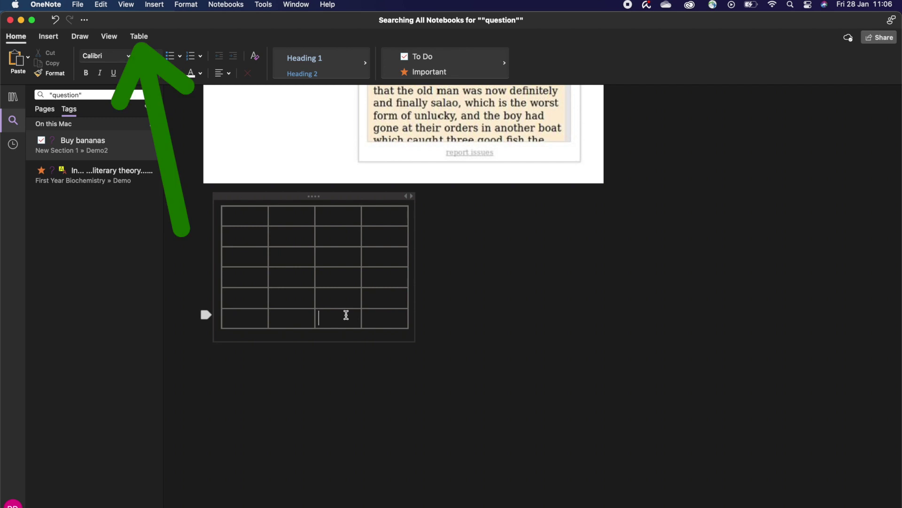
click(141, 37)
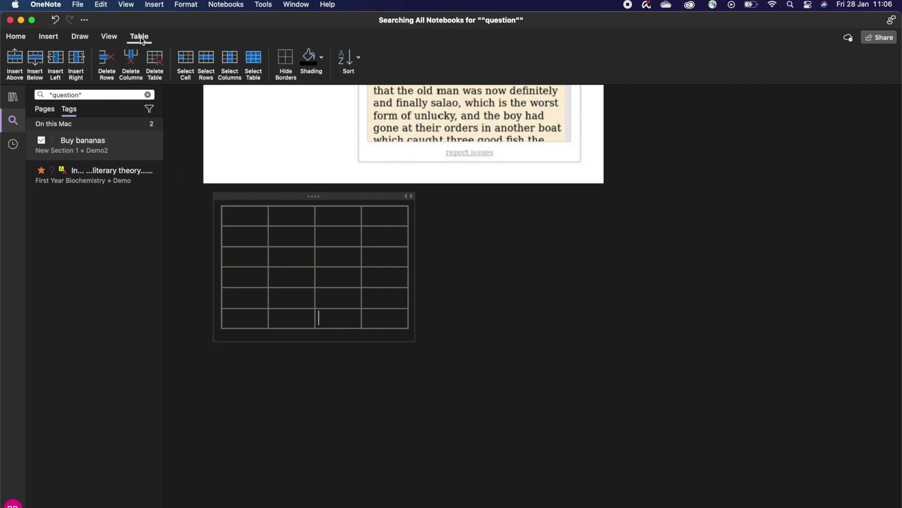
Step: Delete the table and pick the blue marker from the drawing tools
click(254, 66)
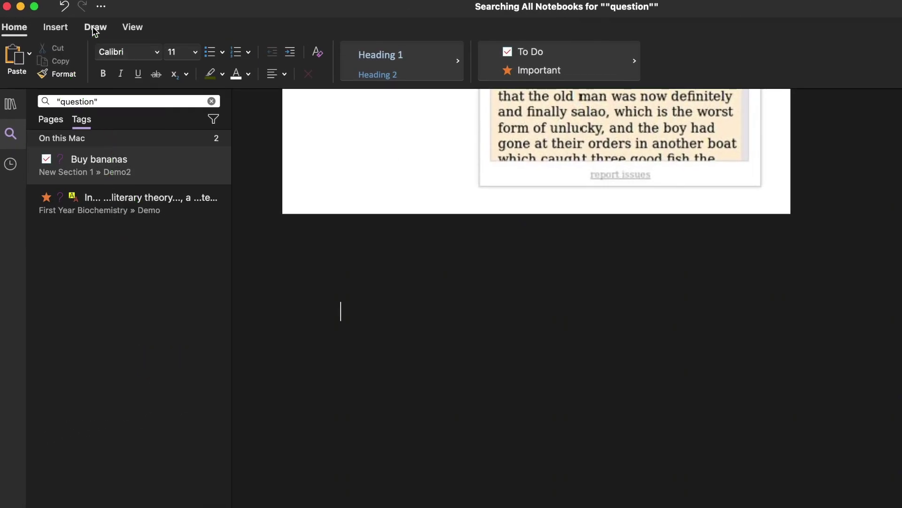
click(94, 29)
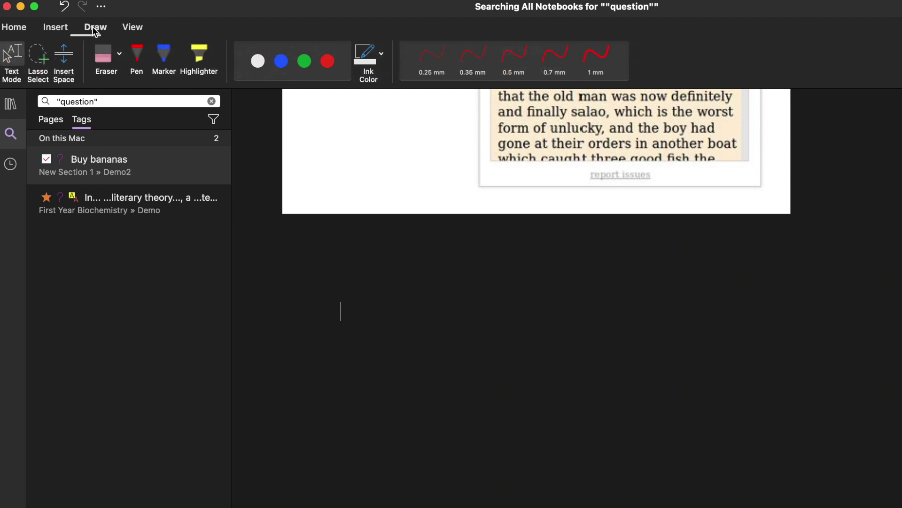
click(163, 55)
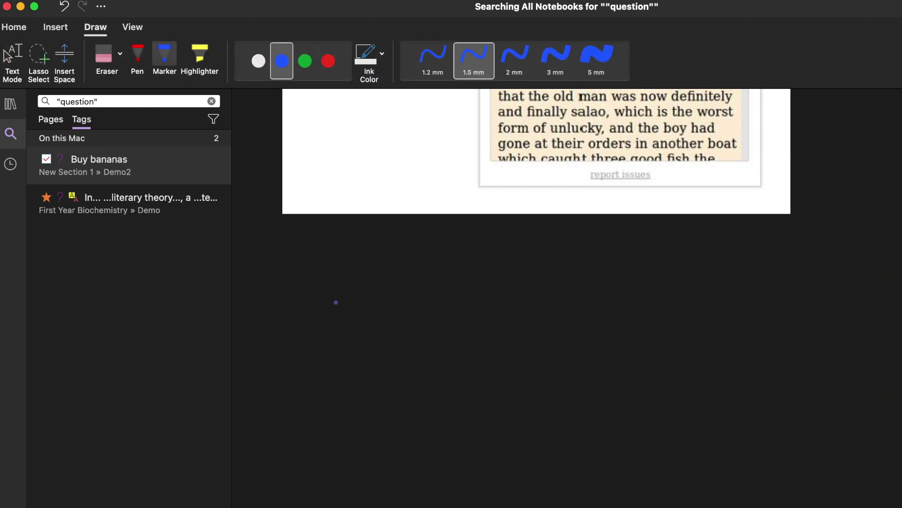
Step: Draw a looping blue scribble below the picture, then erase it
mouse_move(420, 297)
mouse_down()
mouse_move(459, 287)
mouse_move(564, 339)
mouse_move(624, 248)
mouse_move(657, 316)
mouse_up()
drag(657, 317, 669, 356)
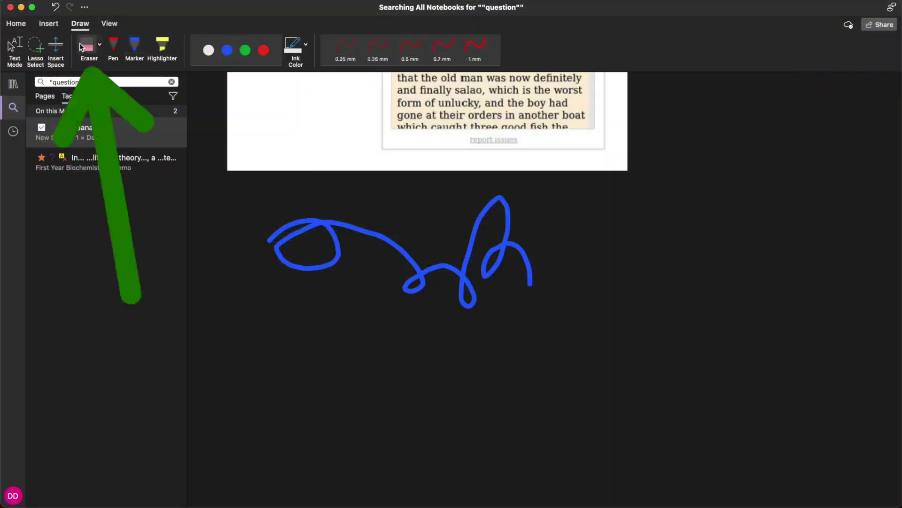
drag(276, 266, 297, 268)
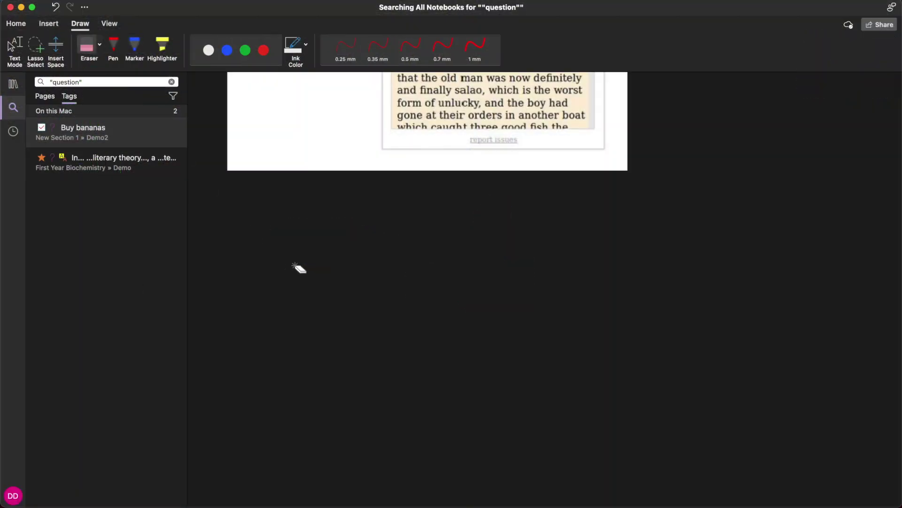
scroll(299, 268, up, 1)
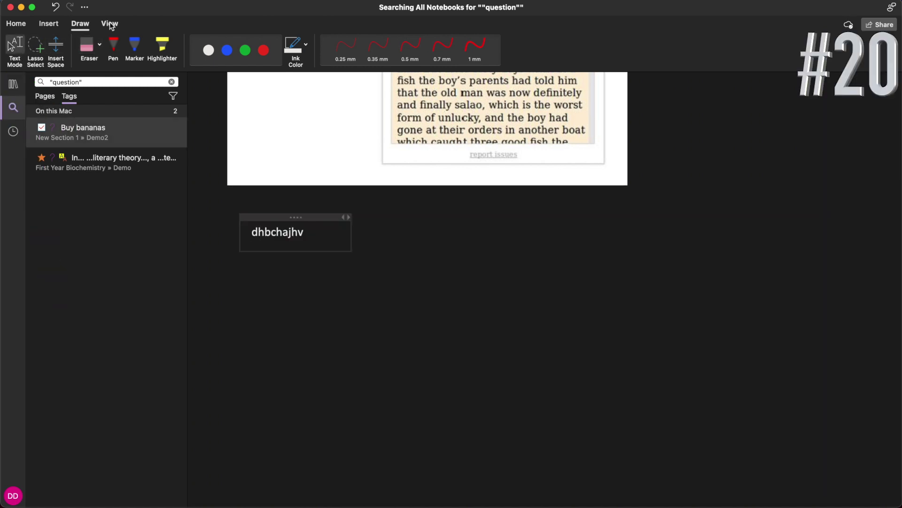
Step: Switch the page to a light background and back to dark, then open a New Window
click(110, 24)
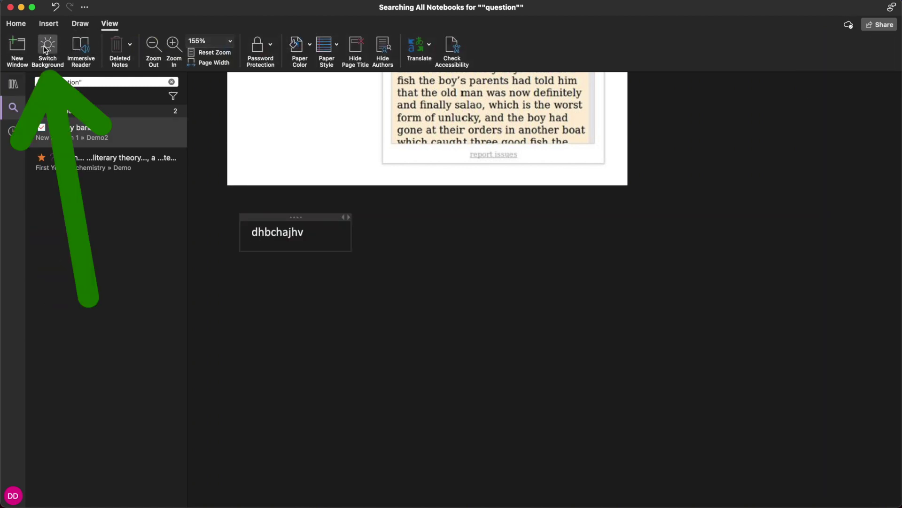
click(46, 50)
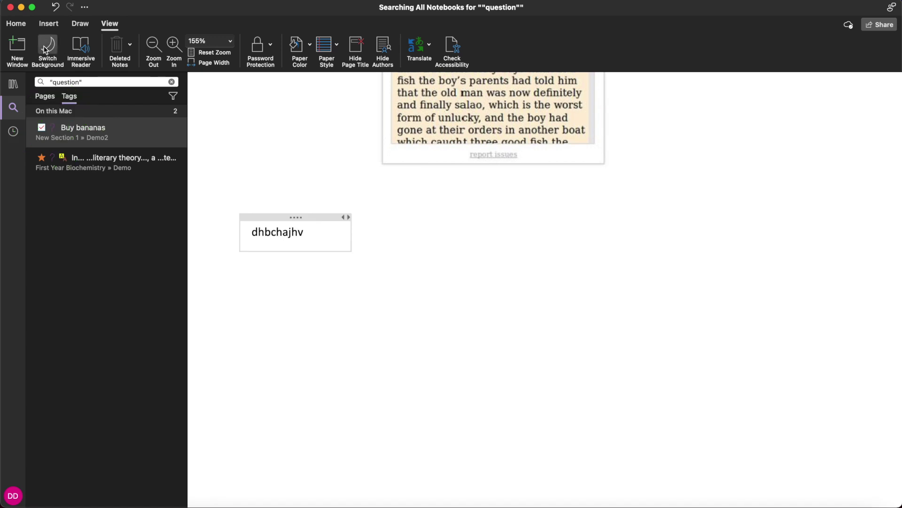
click(46, 50)
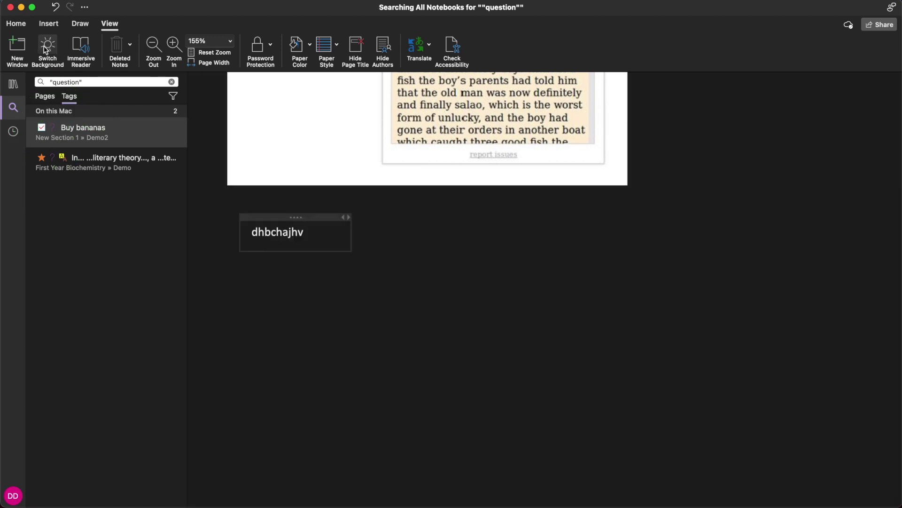
click(17, 49)
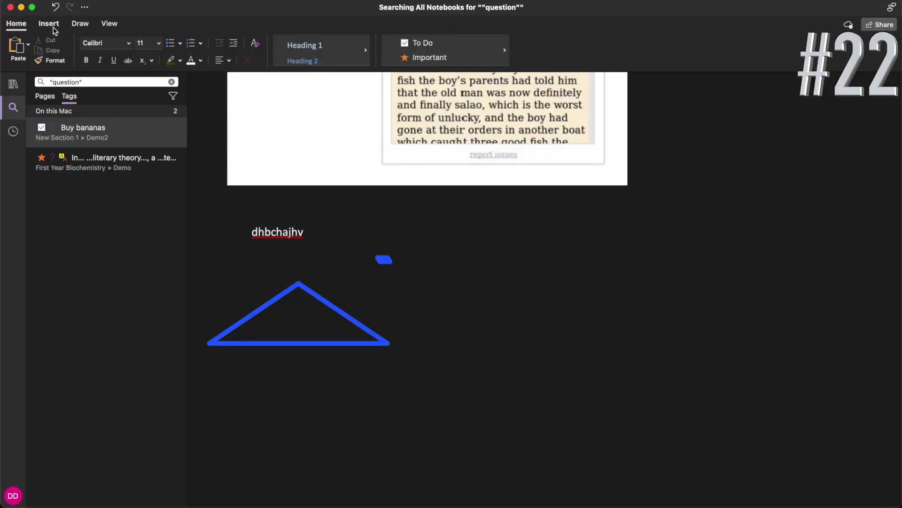
Step: Draw a double-headed arrow right of the blue triangle, then start a bulleted note below it
click(53, 29)
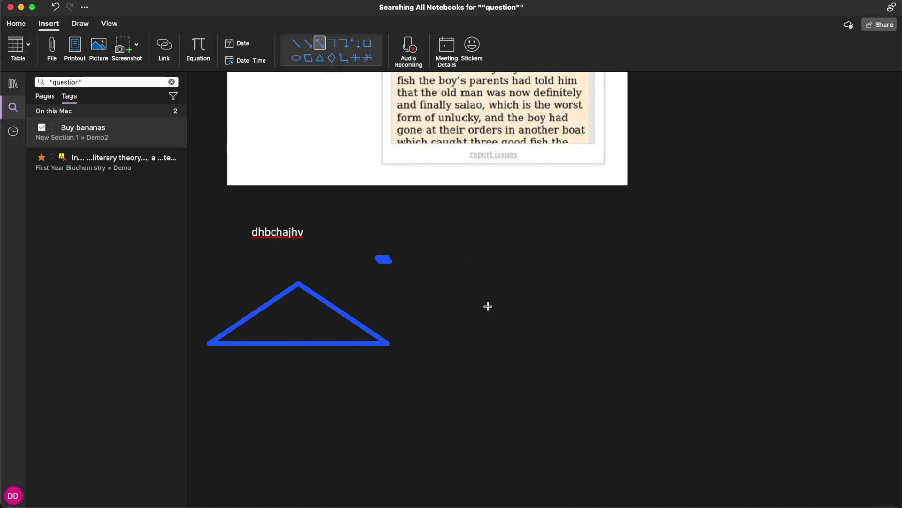
drag(449, 266, 521, 339)
click(252, 387)
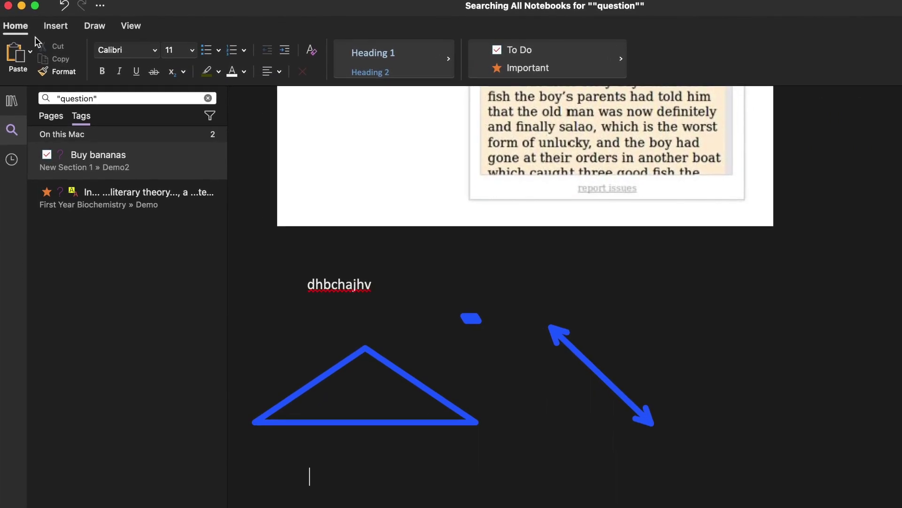
click(206, 49)
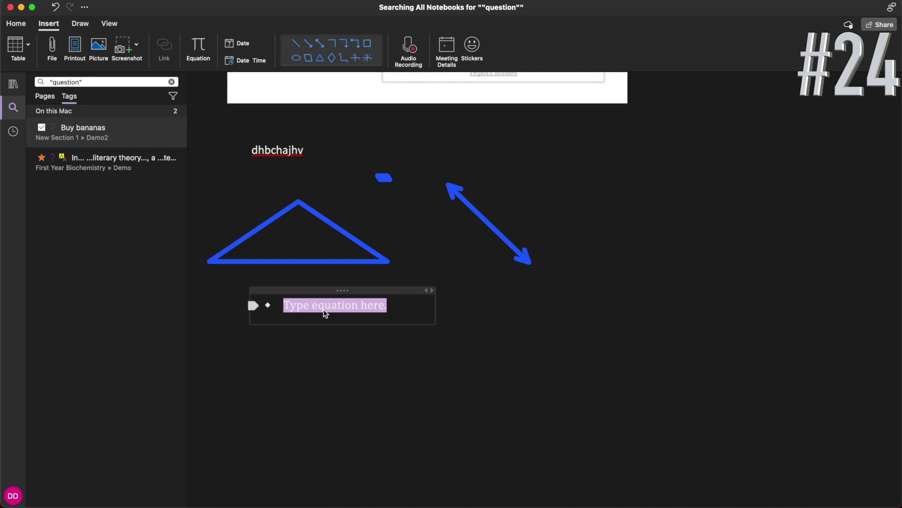
Step: Add the equation 12/15=x, today's date, the current date and time, and a short audio recording
text(1)
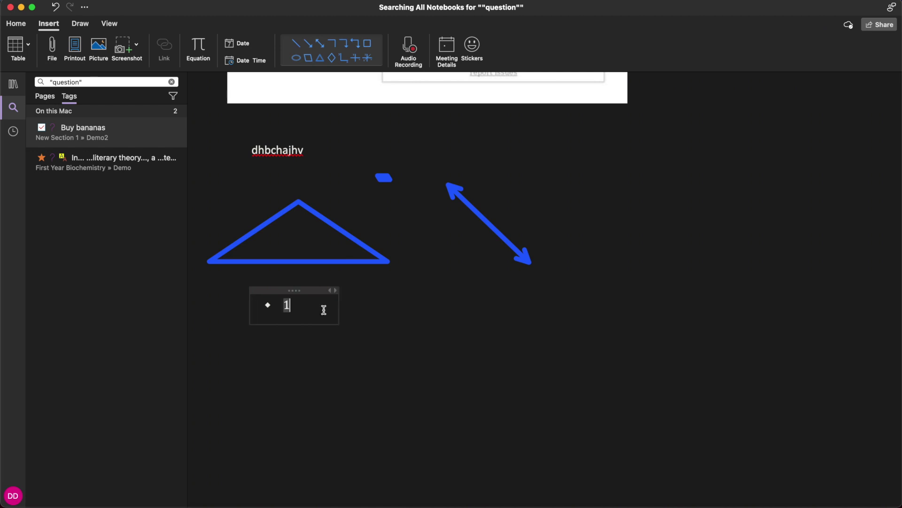
text(2/15=x)
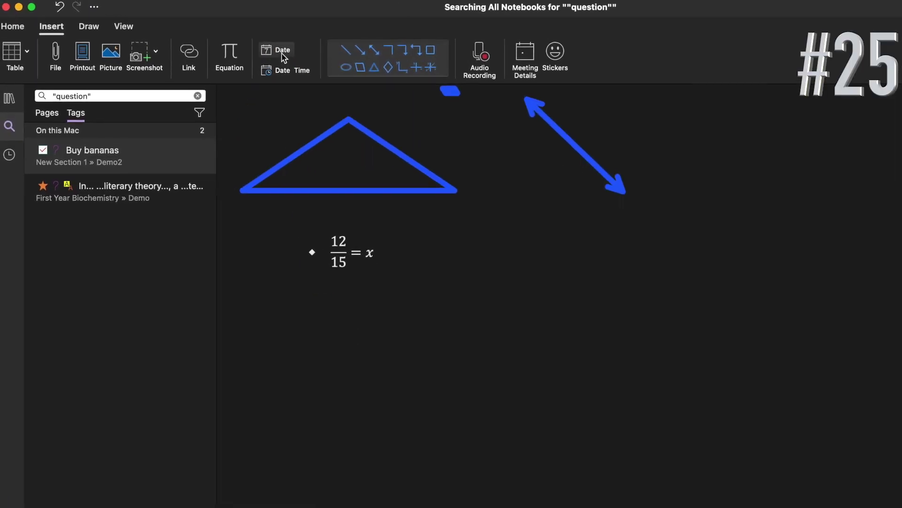
click(282, 53)
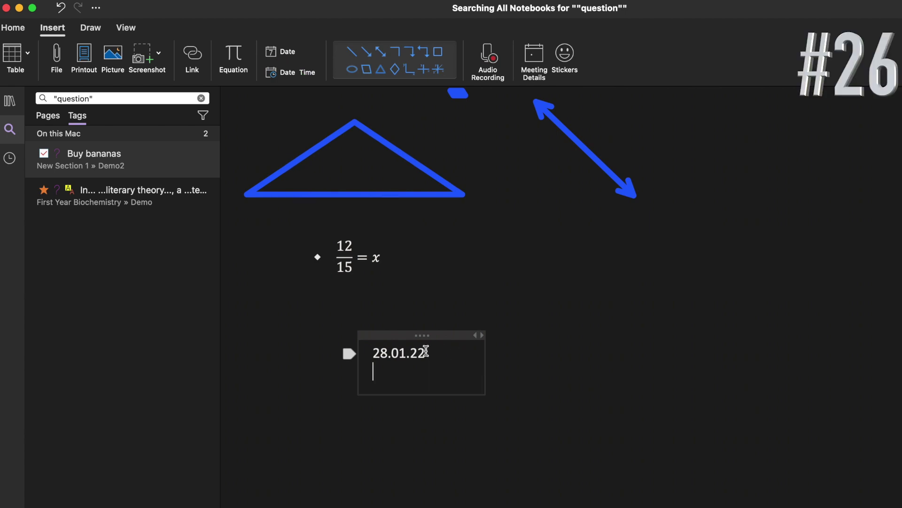
click(292, 72)
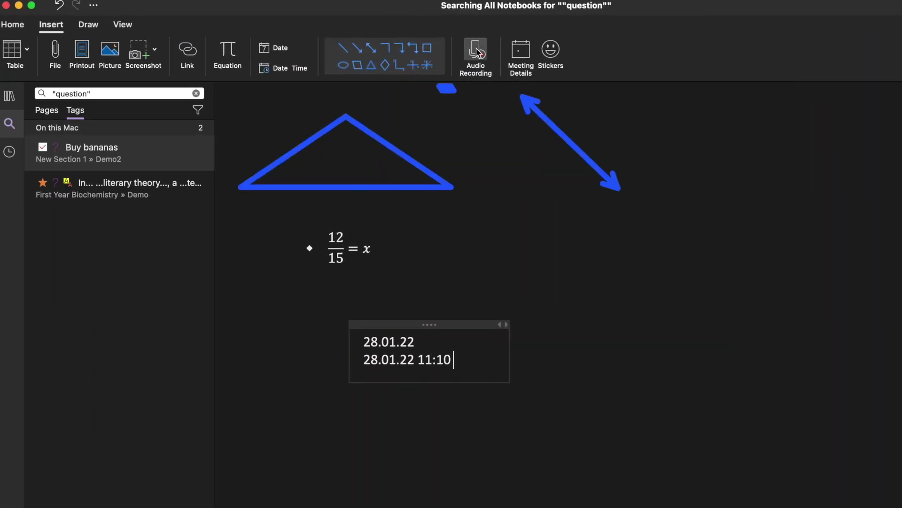
click(477, 51)
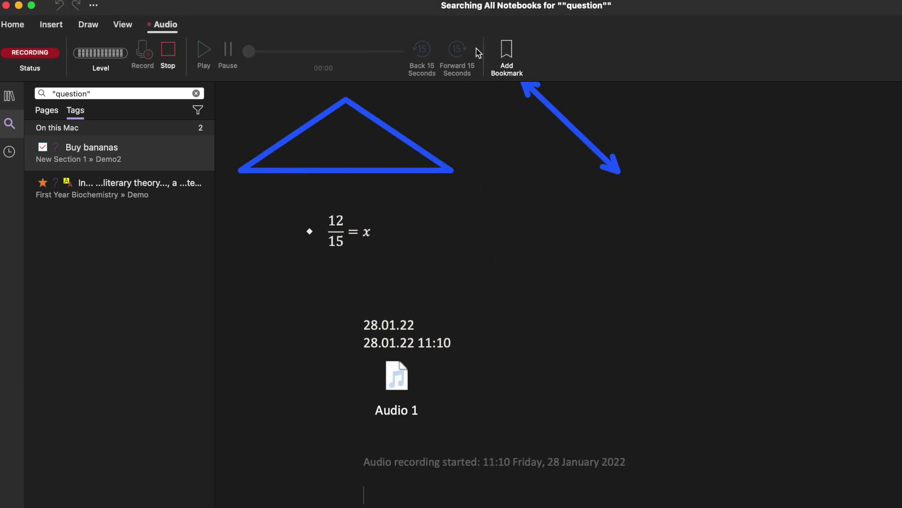
click(169, 55)
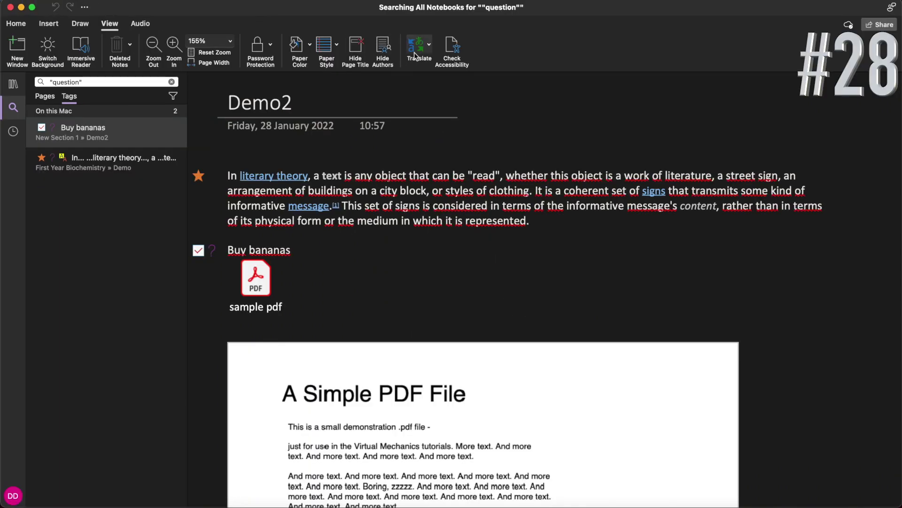
Step: Translate the literary theory paragraph on the page into Estonian
click(421, 47)
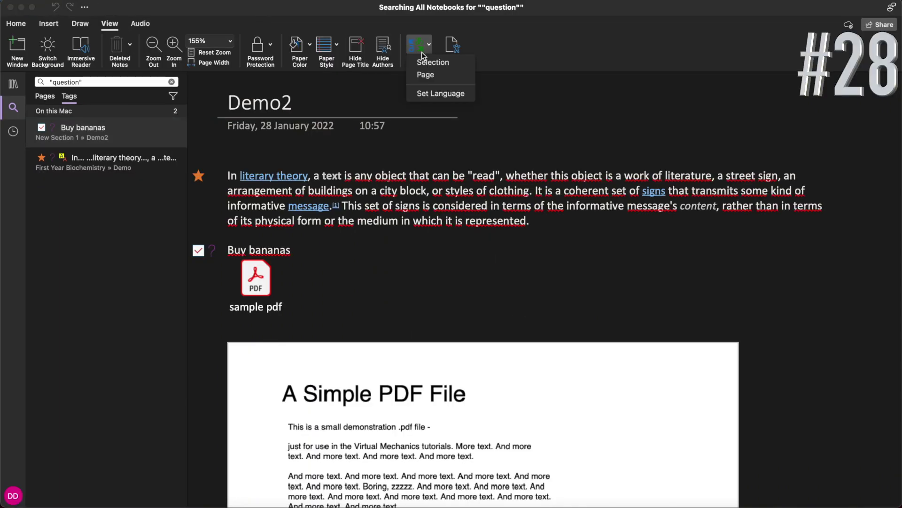
click(436, 75)
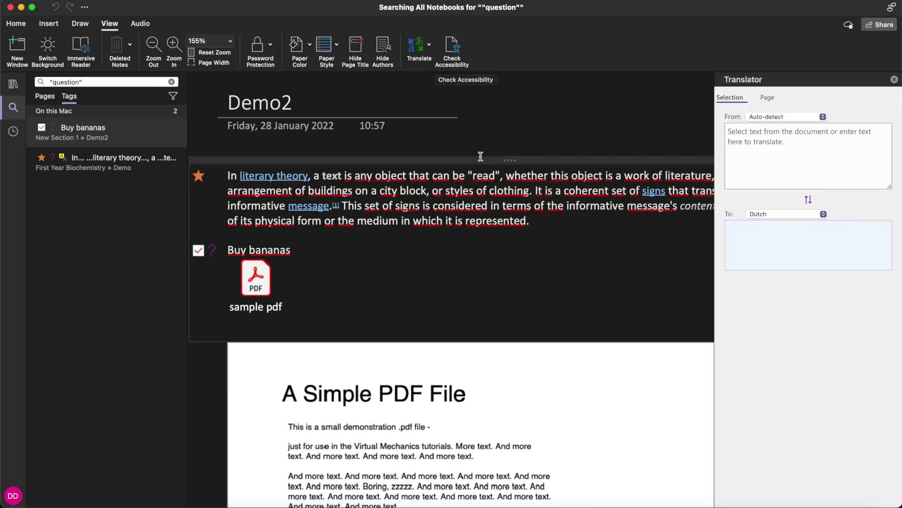
drag(230, 178, 530, 228)
click(776, 256)
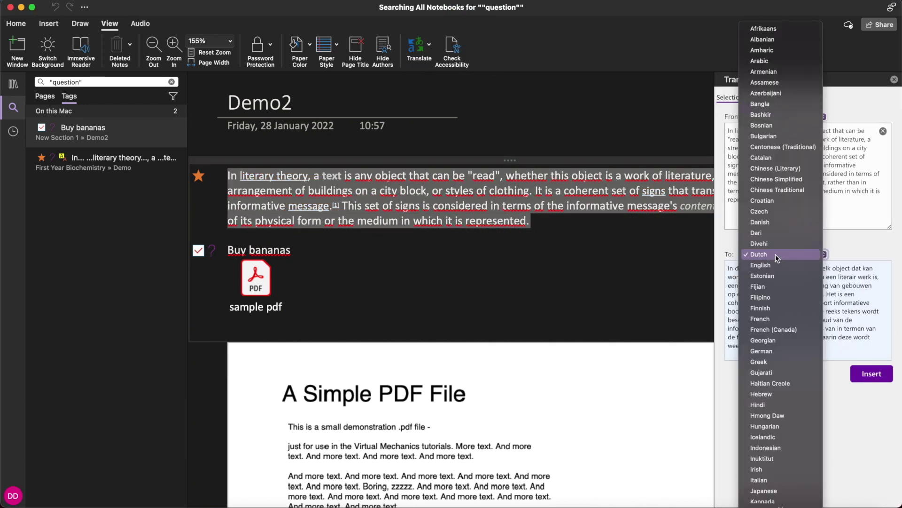
click(766, 276)
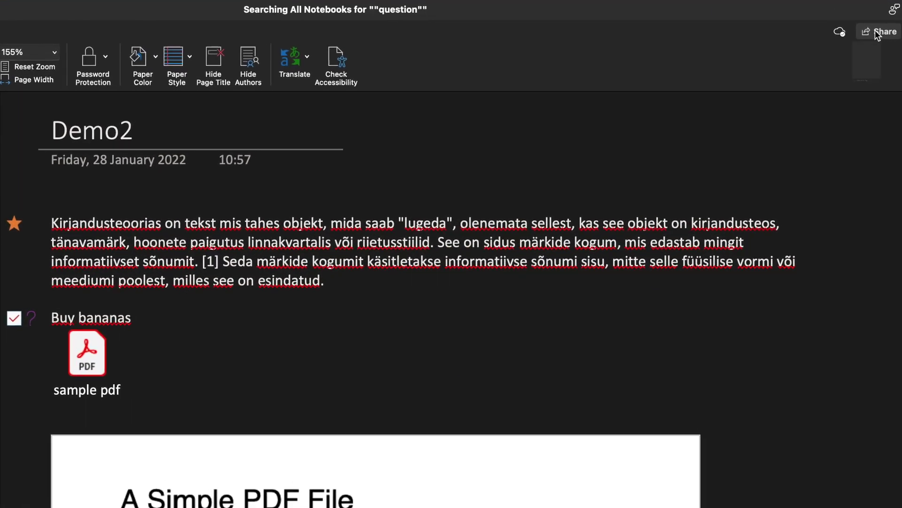
Step: Review the notebook's Send link sharing panel and check its sync status
click(877, 32)
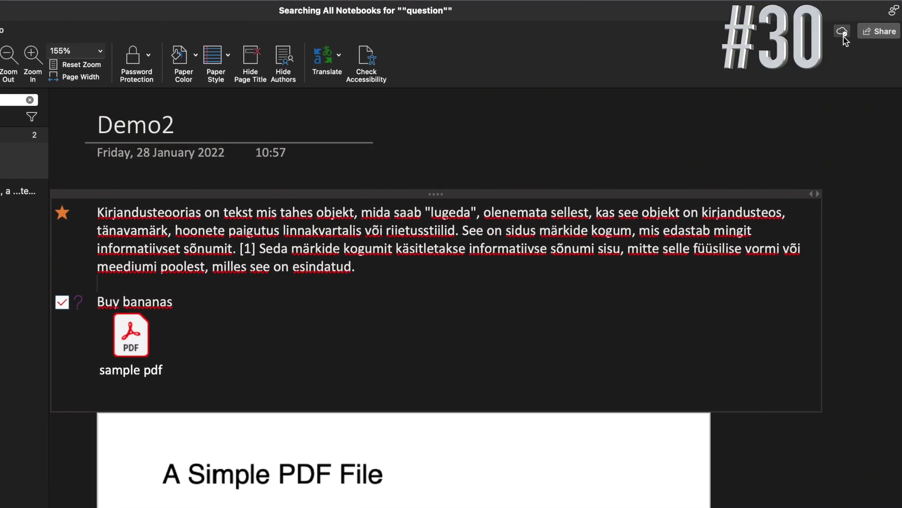
click(837, 34)
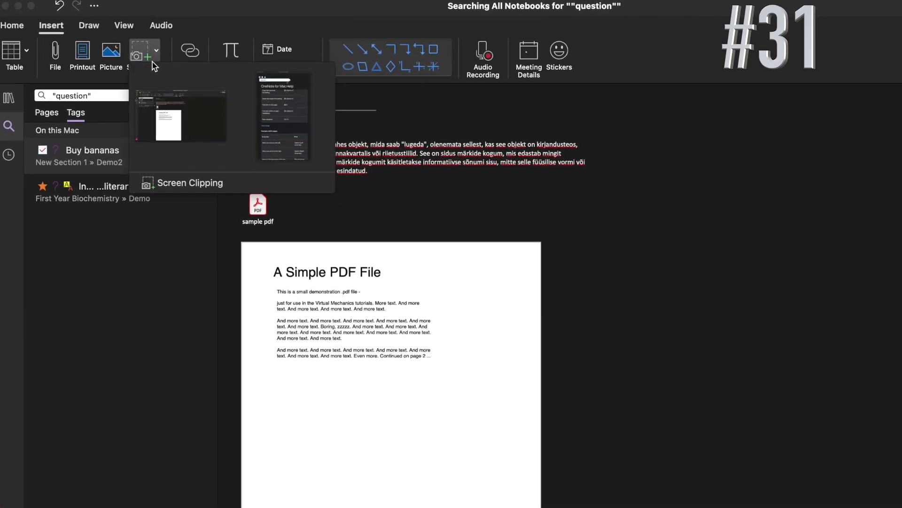
Step: Insert the first available OneNote window screenshot onto Demo2, undoing and redoing it
click(199, 133)
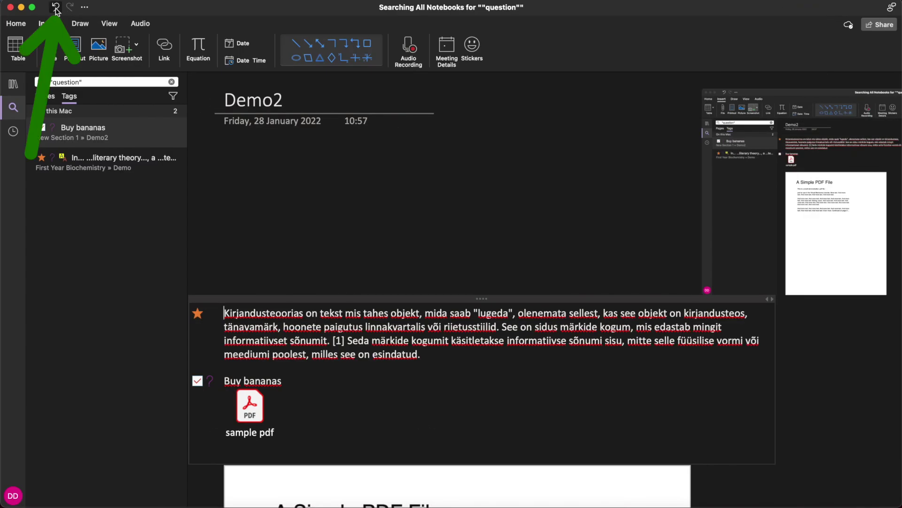
click(56, 9)
click(70, 10)
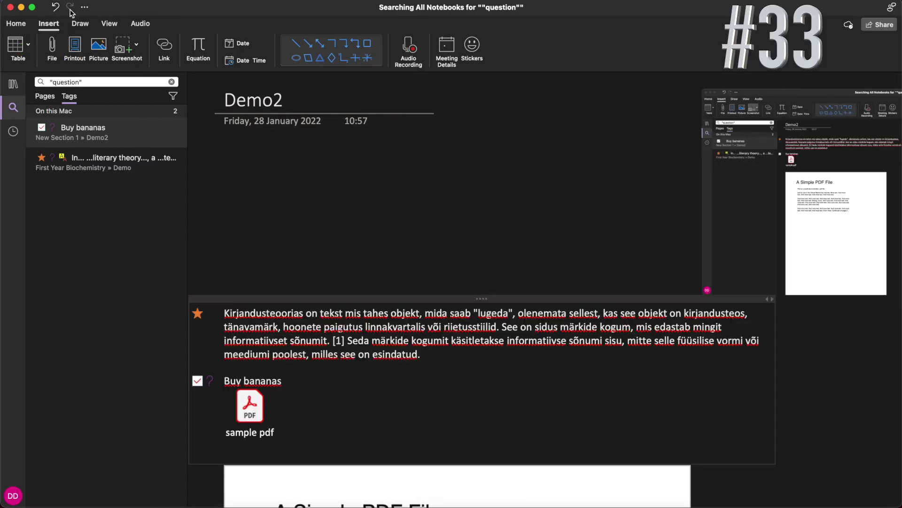